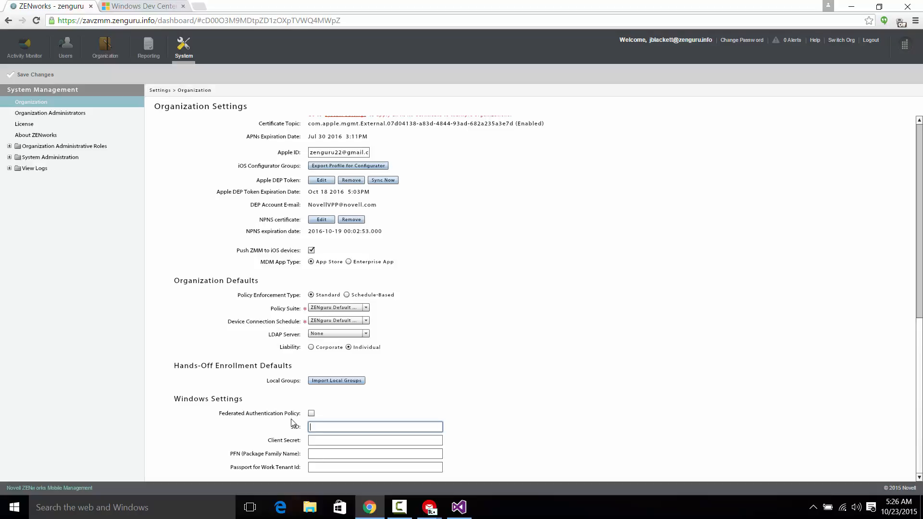
- Switch to Windows Dev Center and create a new app by reserving the name zenguruZMM
{"action": "left_click", "coordinate": [157, 5]}
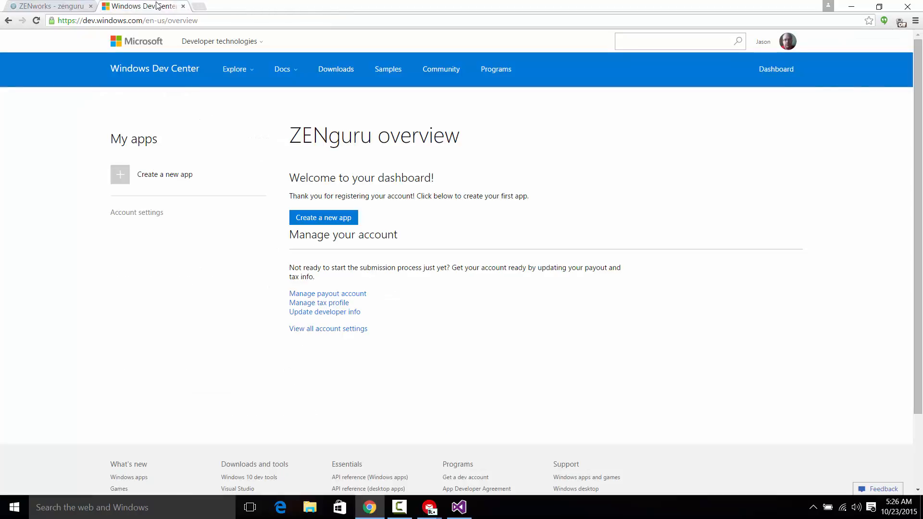
{"action": "left_click", "coordinate": [171, 179]}
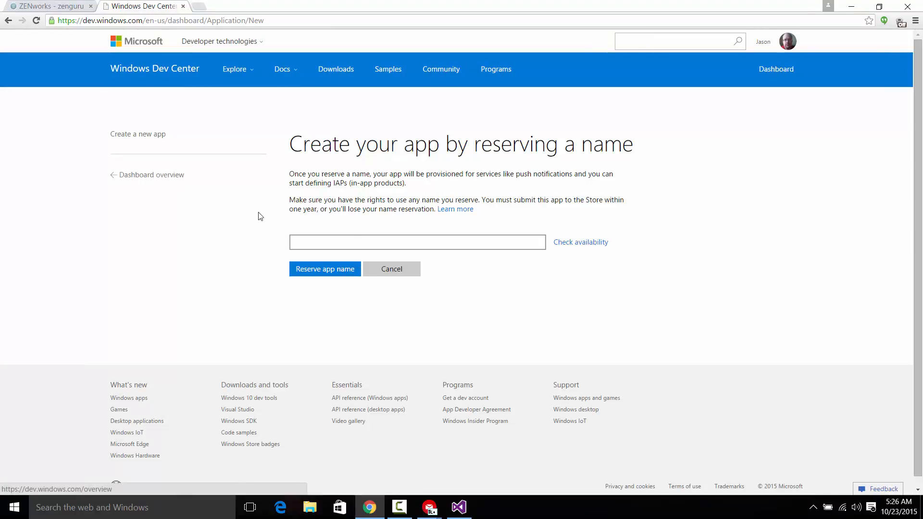
{"action": "left_click", "coordinate": [403, 240]}
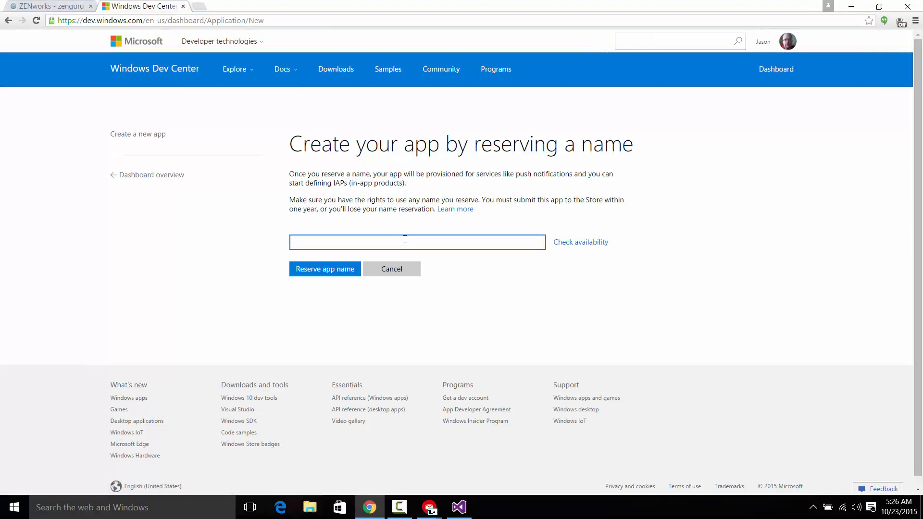
{"action": "type", "text": "zenguruZMM"}
{"action": "left_click", "coordinate": [352, 272]}
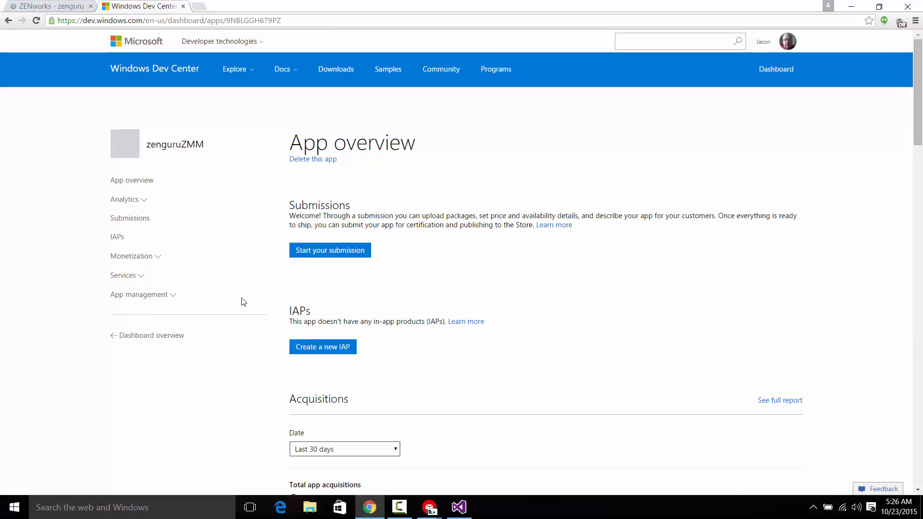
- Open the Live Services site from the zenguruZMM app's push notification settings
{"action": "left_click", "coordinate": [142, 276]}
{"action": "left_click", "coordinate": [140, 291]}
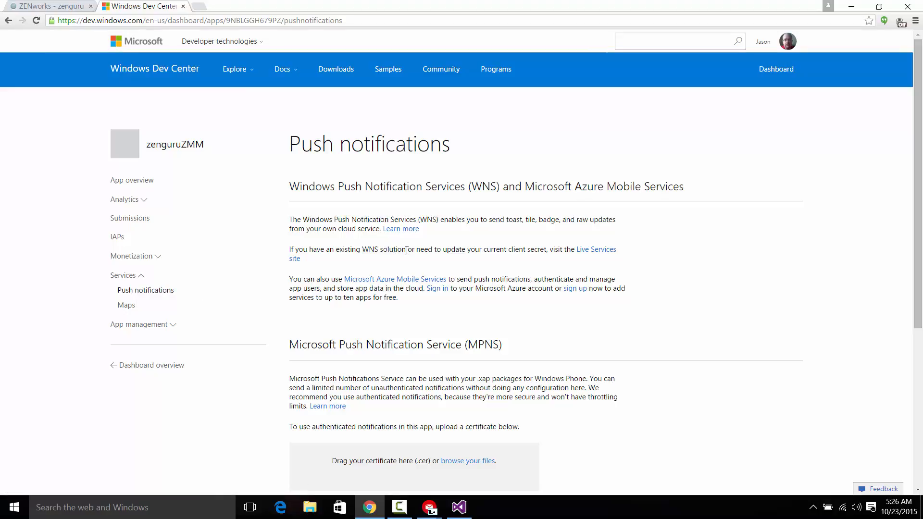
{"action": "left_click", "coordinate": [587, 254]}
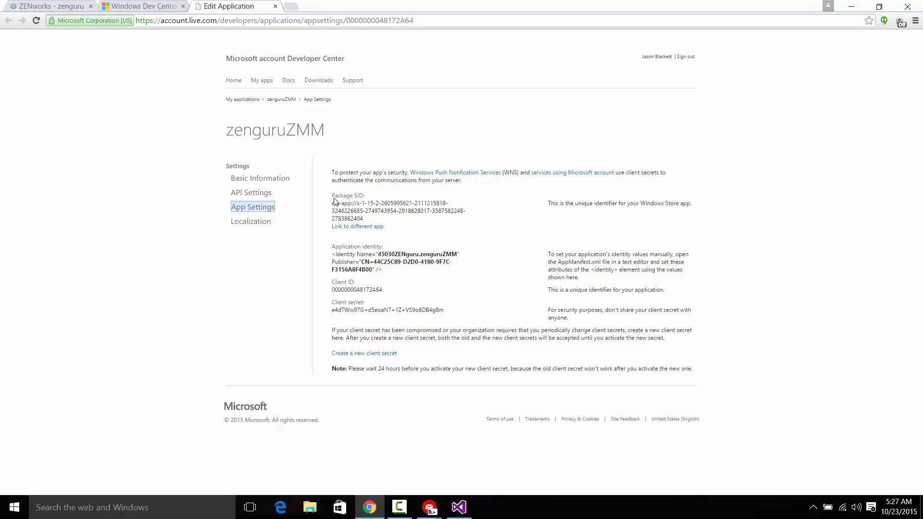
- Copy the app's Package SID into the SID field of the Windows Settings in ZENworks
{"action": "left_click_drag", "start_coordinate": [364, 219], "coordinate": [331, 206]}
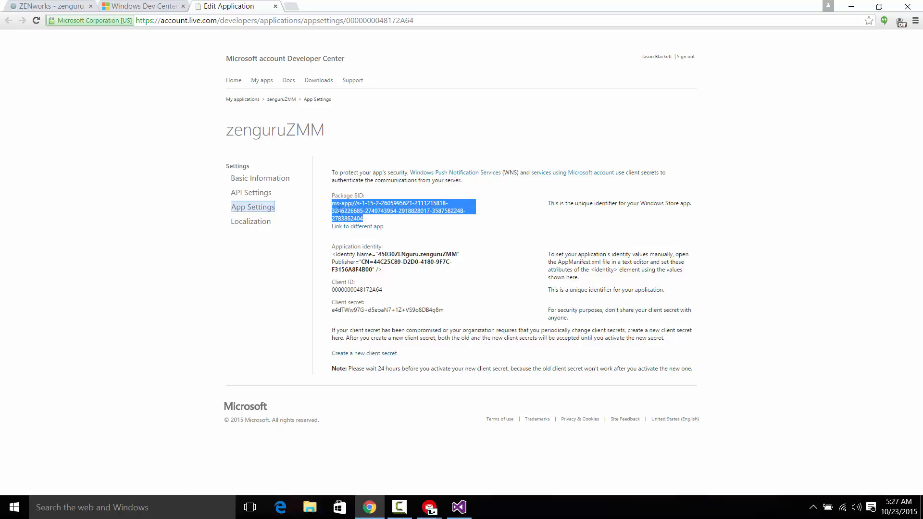
{"action": "left_click", "coordinate": [54, 6]}
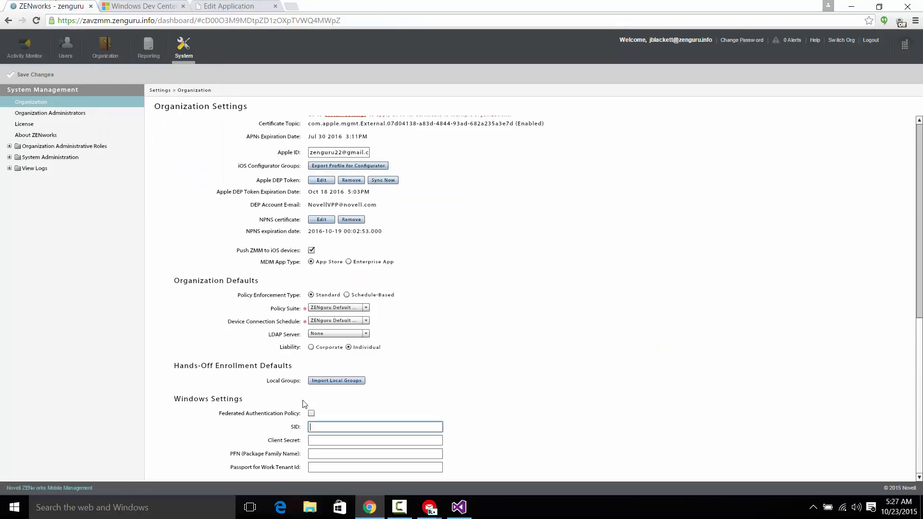
{"action": "key", "text": "ctrl+v"}
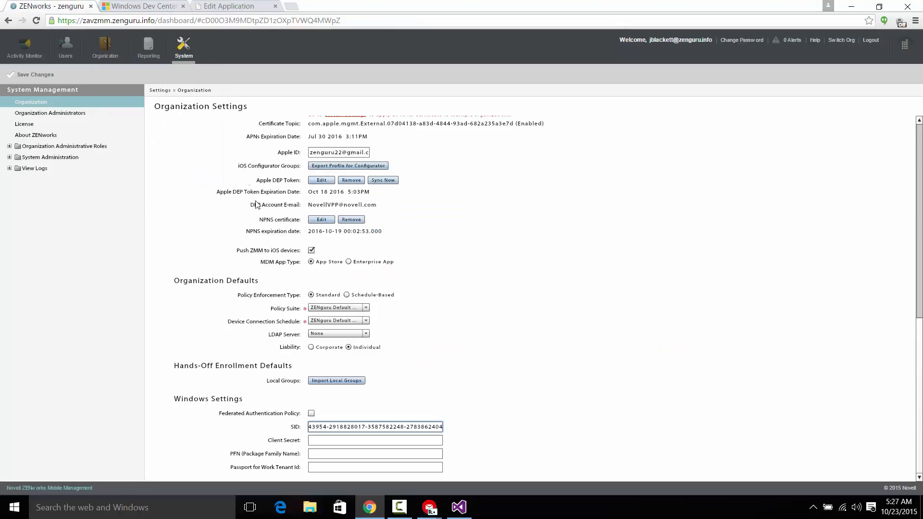
- Copy the app's client secret into the Client Secret field in ZENworks, and place the cursor in the PFN field
{"action": "left_click", "coordinate": [137, 6]}
{"action": "left_click", "coordinate": [267, 6]}
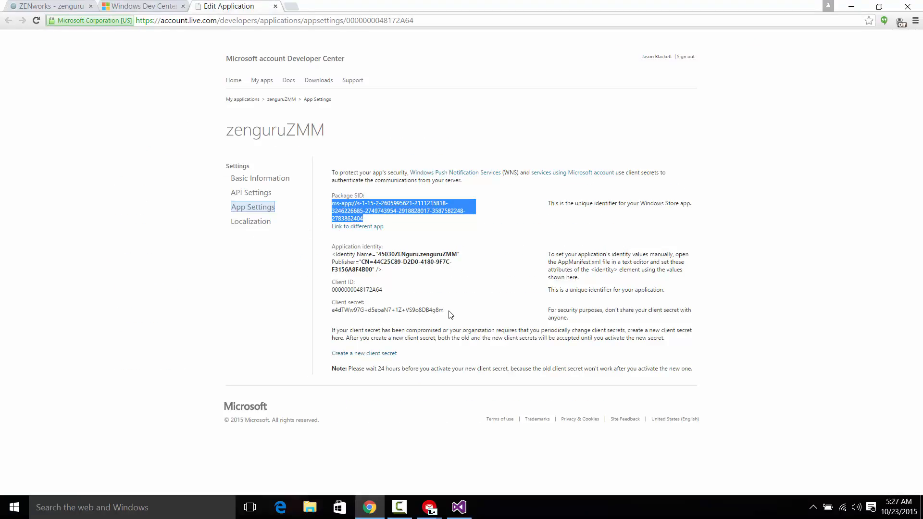
{"action": "left_click_drag", "start_coordinate": [451, 315], "coordinate": [331, 313]}
{"action": "key", "text": "ctrl+c"}
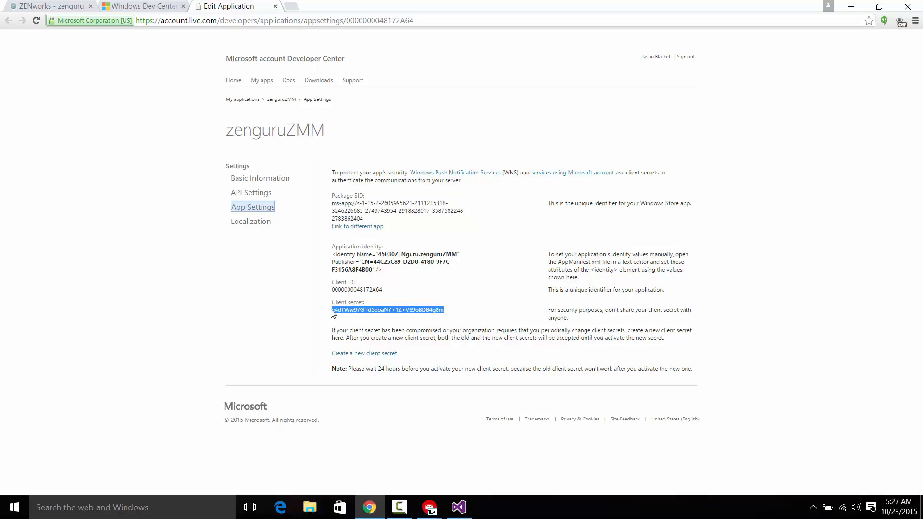
{"action": "left_click", "coordinate": [76, 7]}
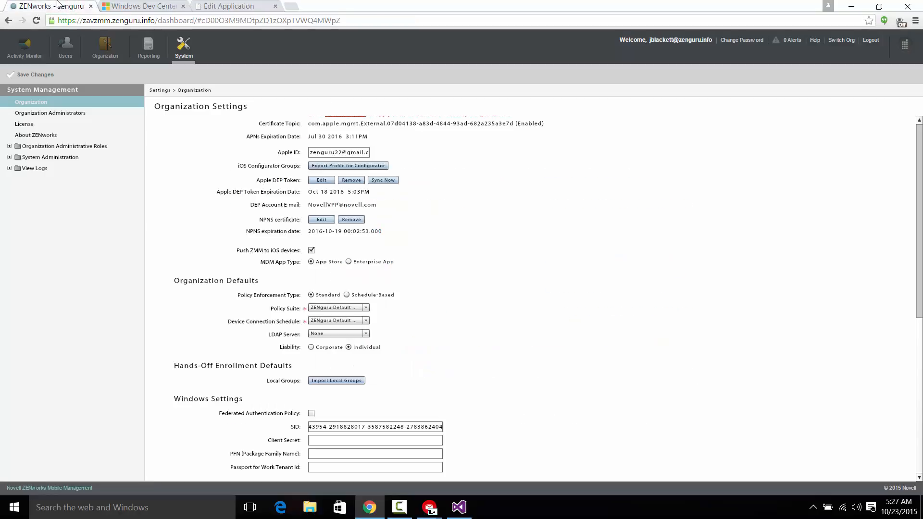
{"action": "left_click", "coordinate": [326, 441]}
{"action": "key", "text": "ctrl+v"}
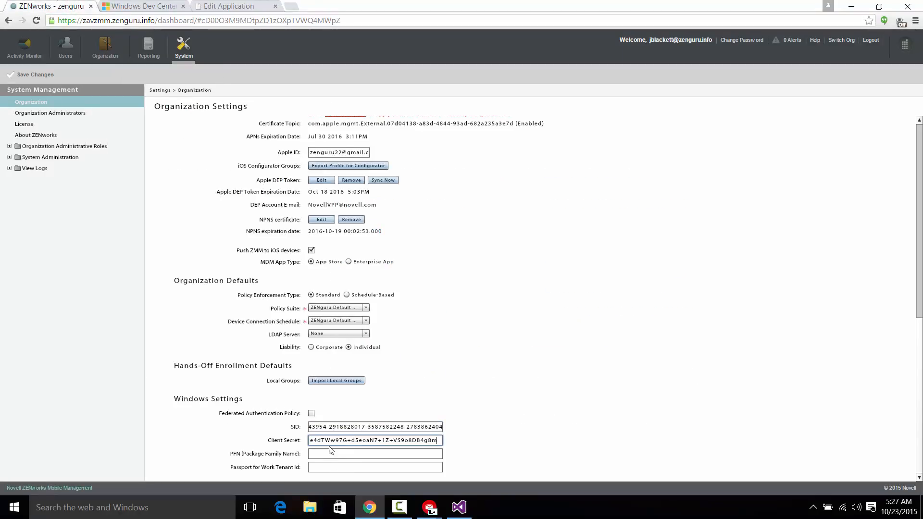
{"action": "left_click", "coordinate": [332, 456]}
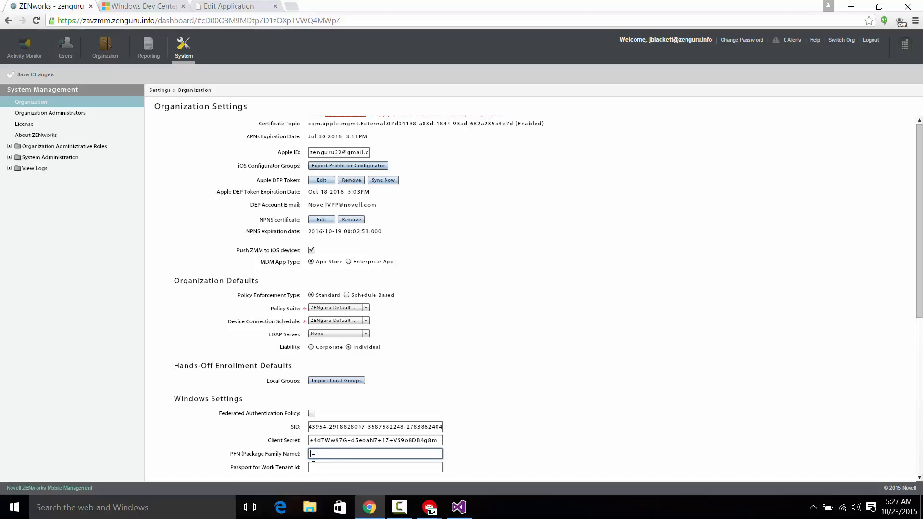
- Switch to Visual Studio and create a Visual C# Blank App (Universal Windows) project named App2
{"action": "mouse_move", "coordinate": [467, 509]}
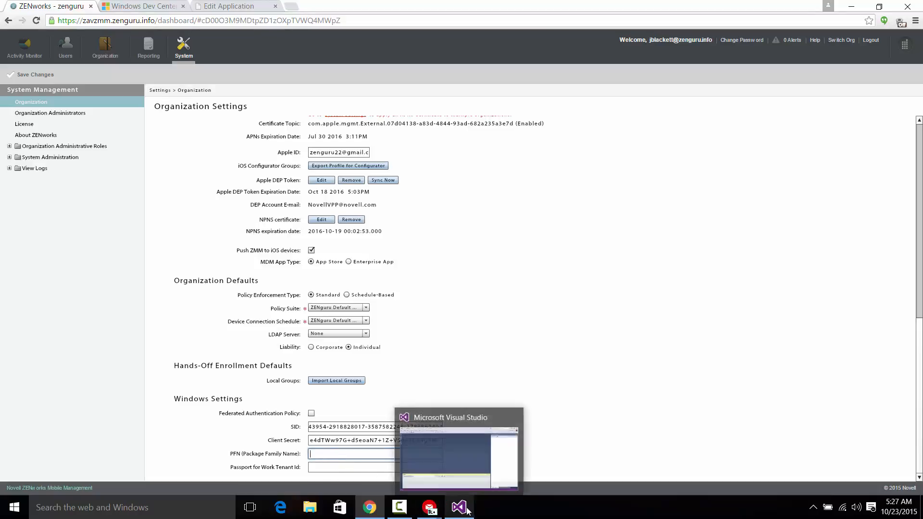
{"action": "left_click", "coordinate": [460, 474]}
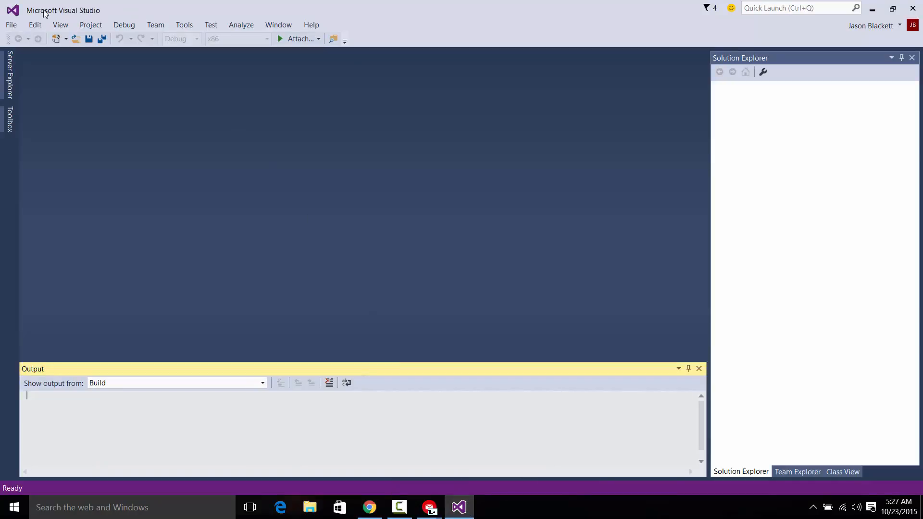
{"action": "left_click", "coordinate": [13, 26]}
{"action": "mouse_move", "coordinate": [29, 44]}
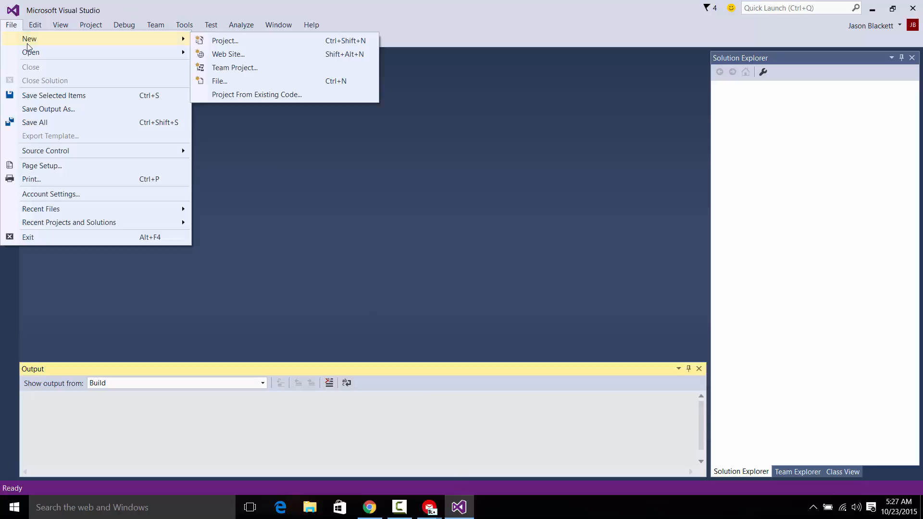
{"action": "left_click", "coordinate": [241, 43]}
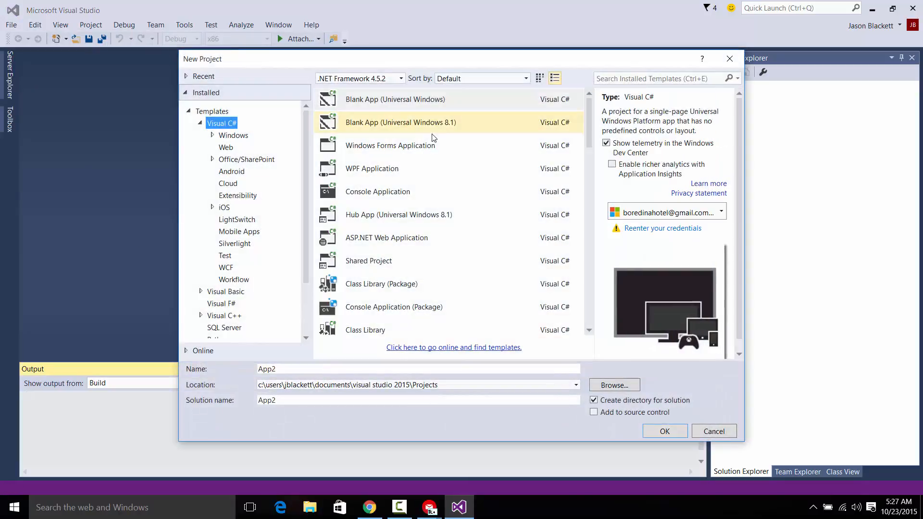
{"action": "left_click", "coordinate": [442, 99]}
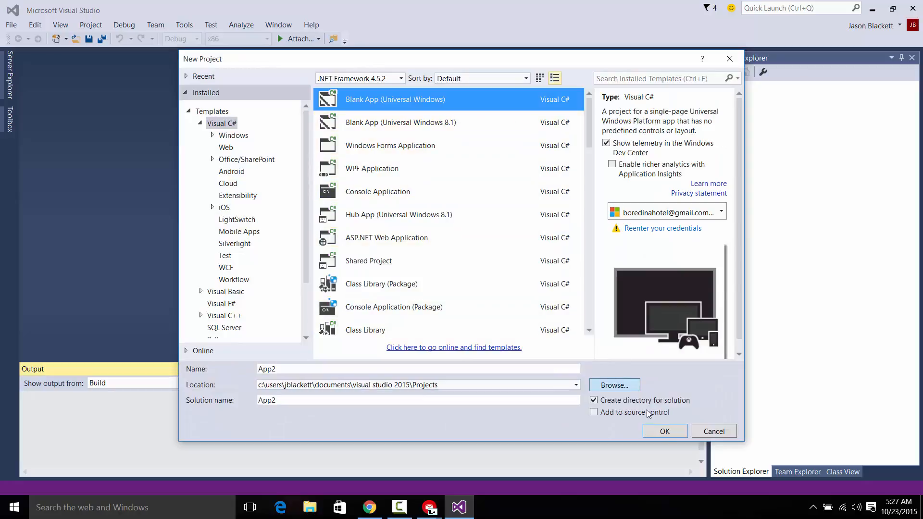
{"action": "left_click", "coordinate": [667, 433]}
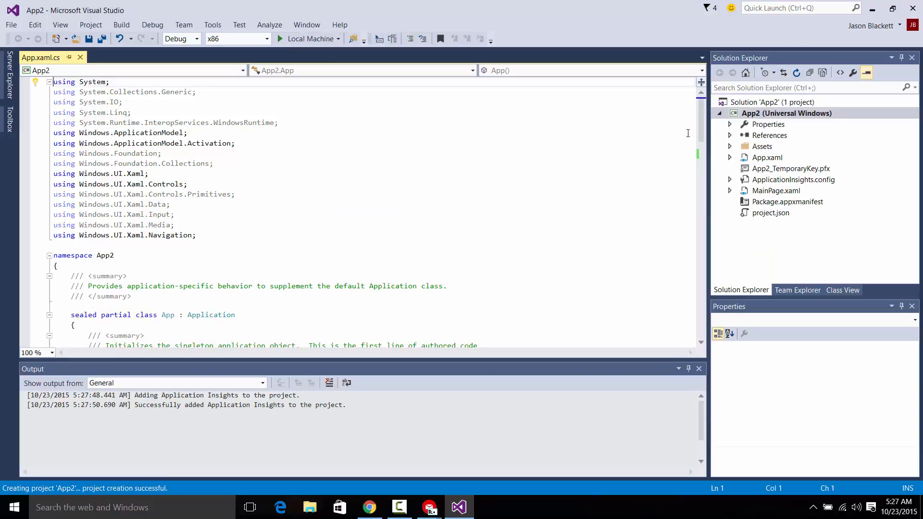
- Associate the App2 project with the Windows Store using the reserved app name zenguruZMM
{"action": "right_click", "coordinate": [755, 116]}
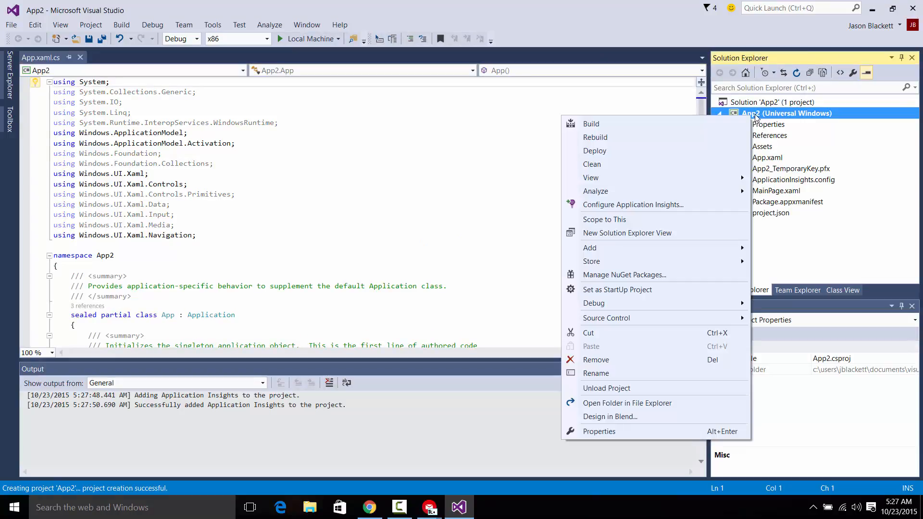
{"action": "mouse_move", "coordinate": [719, 266]}
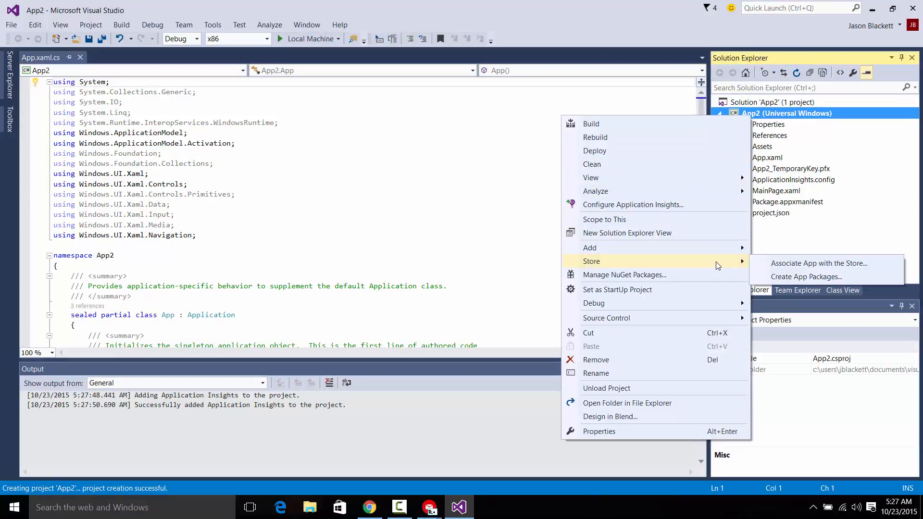
{"action": "left_click", "coordinate": [764, 265]}
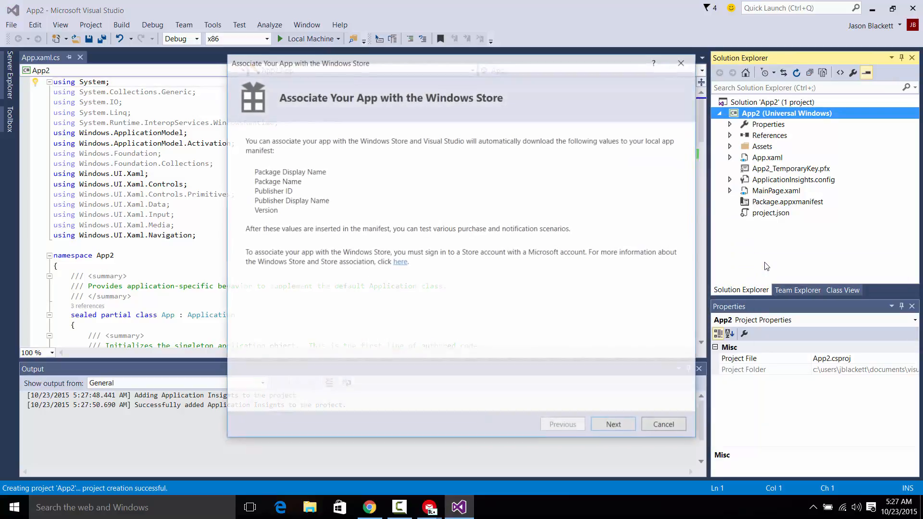
{"action": "left_click", "coordinate": [622, 427]}
{"action": "left_click", "coordinate": [623, 428]}
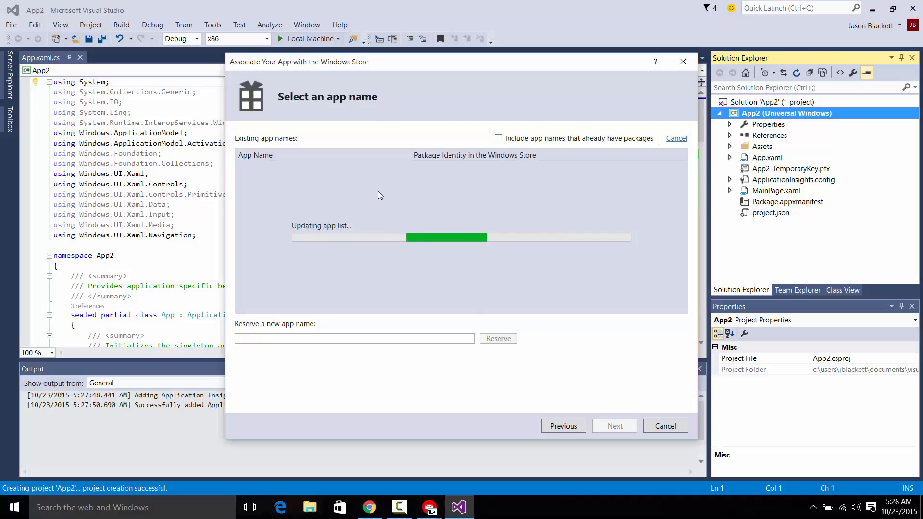
{"action": "left_click", "coordinate": [282, 169]}
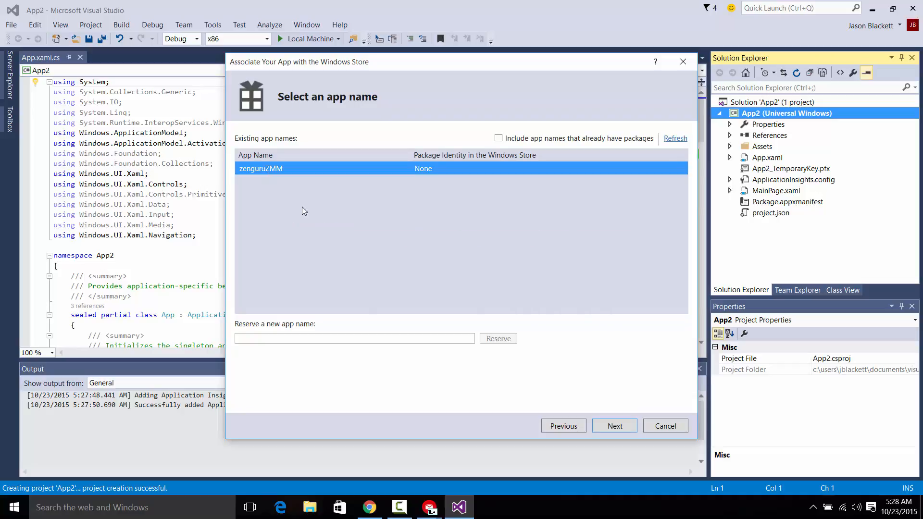
{"action": "left_click", "coordinate": [606, 426]}
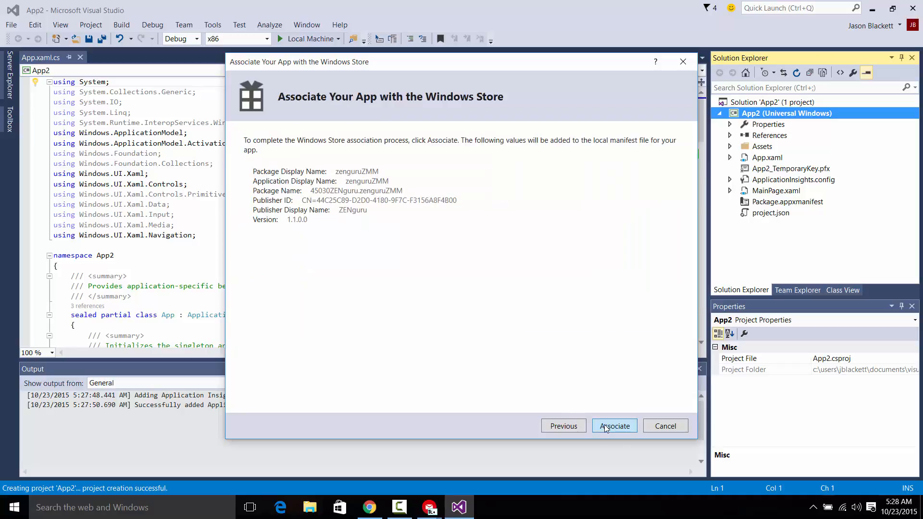
{"action": "left_click", "coordinate": [606, 427]}
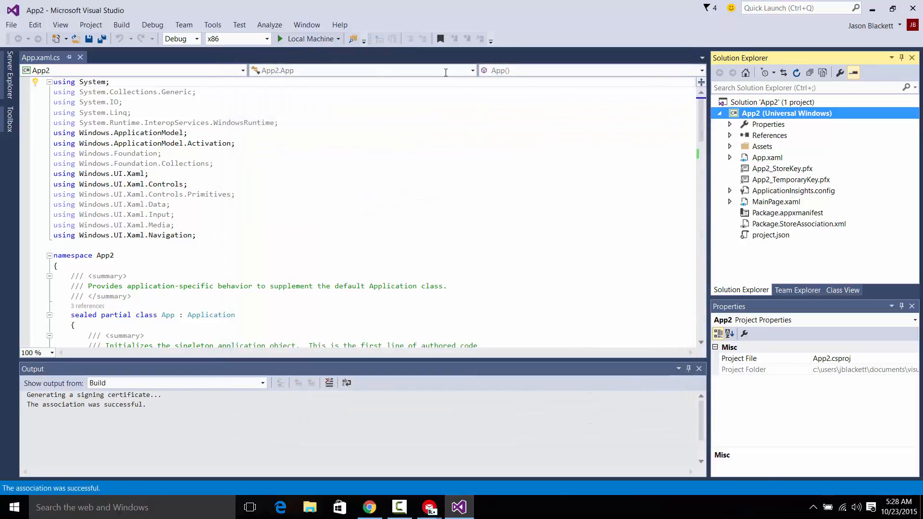
- Deploy the solution, and copy the full package name from the build output into the PFN (Package Family Name) field in ZENworks
{"action": "left_click", "coordinate": [121, 24]}
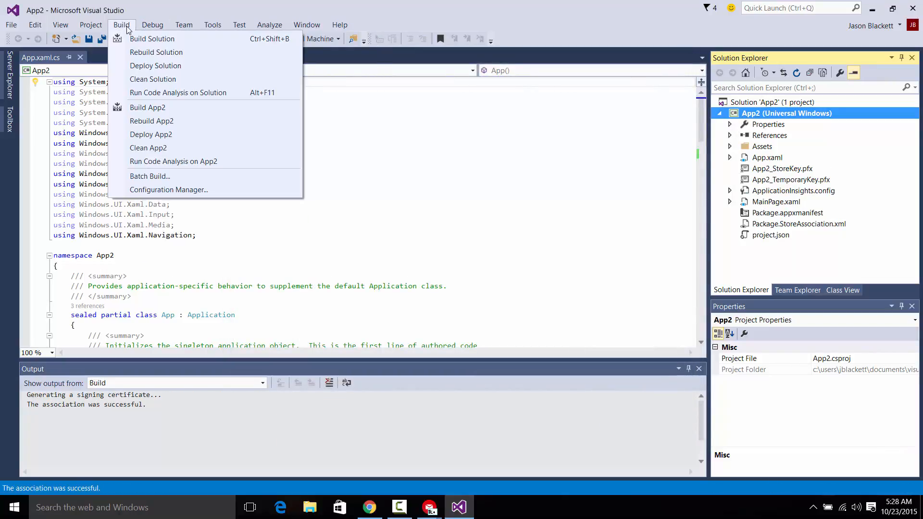
{"action": "left_click", "coordinate": [137, 66]}
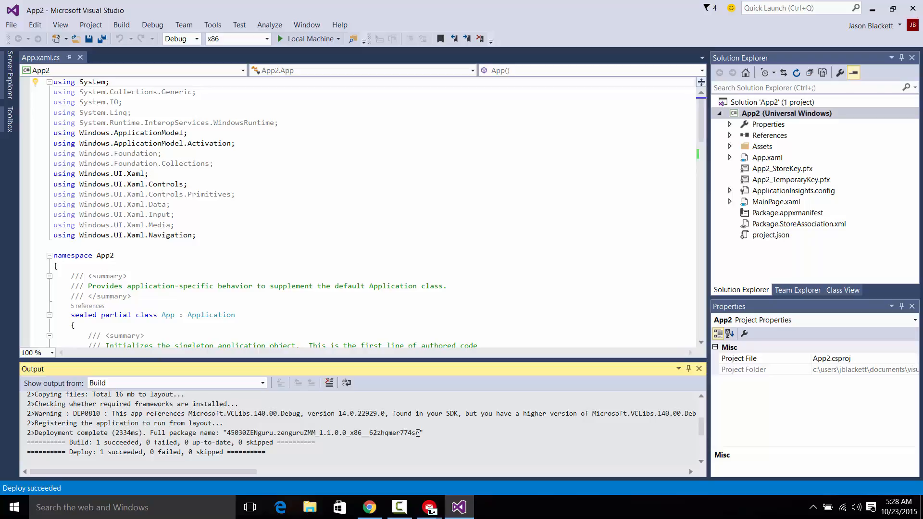
{"action": "left_click_drag", "start_coordinate": [421, 433], "coordinate": [228, 435]}
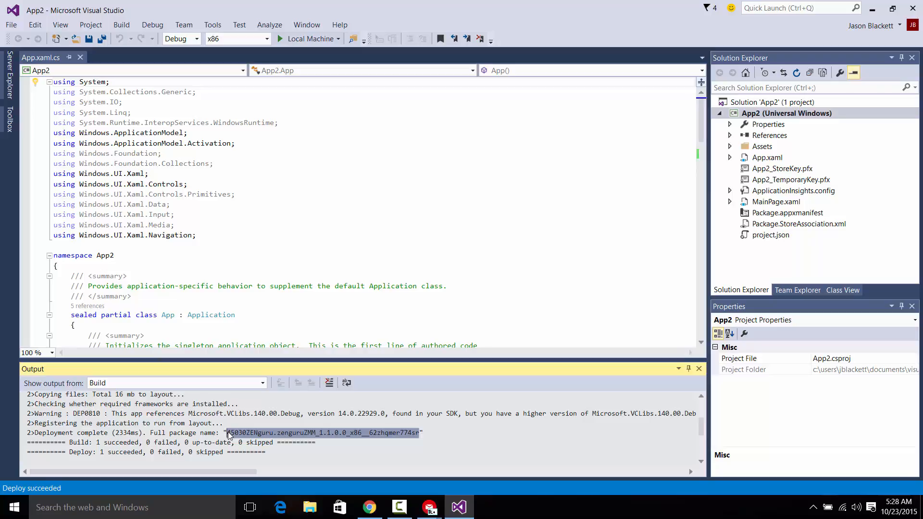
{"action": "key", "text": "alt+Tab"}
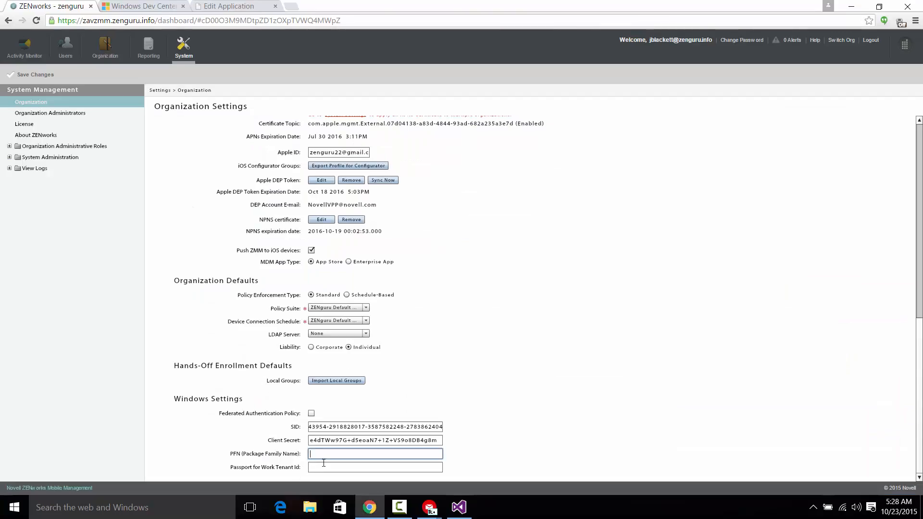
{"action": "key", "text": "ctrl+v"}
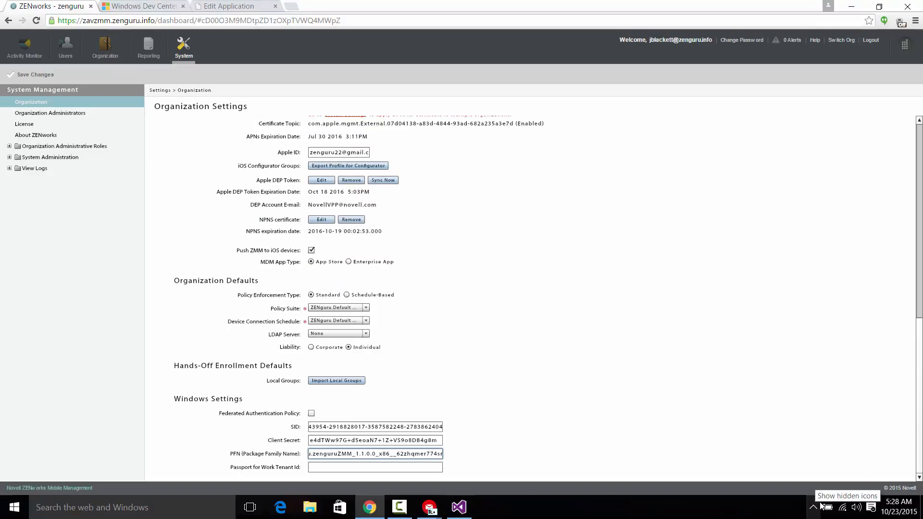
- Delete the version and architecture part 1.1.0.0_x86__ from the PFN value and save the organization settings, accepting the user update
{"action": "key", "text": "ctrl+a"}
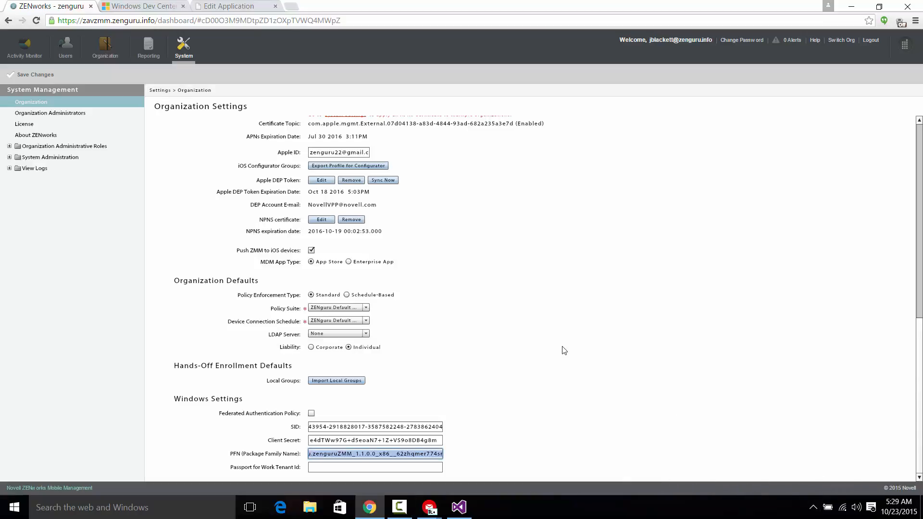
{"action": "left_click", "coordinate": [380, 454]}
{"action": "left_click_drag", "start_coordinate": [396, 455], "coordinate": [357, 455]}
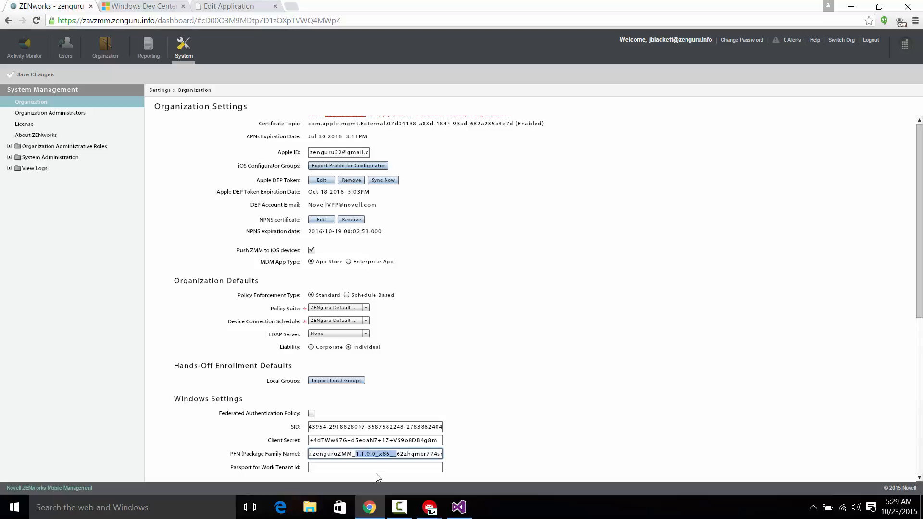
{"action": "key", "text": "BackSpace"}
{"action": "left_click", "coordinate": [30, 75]}
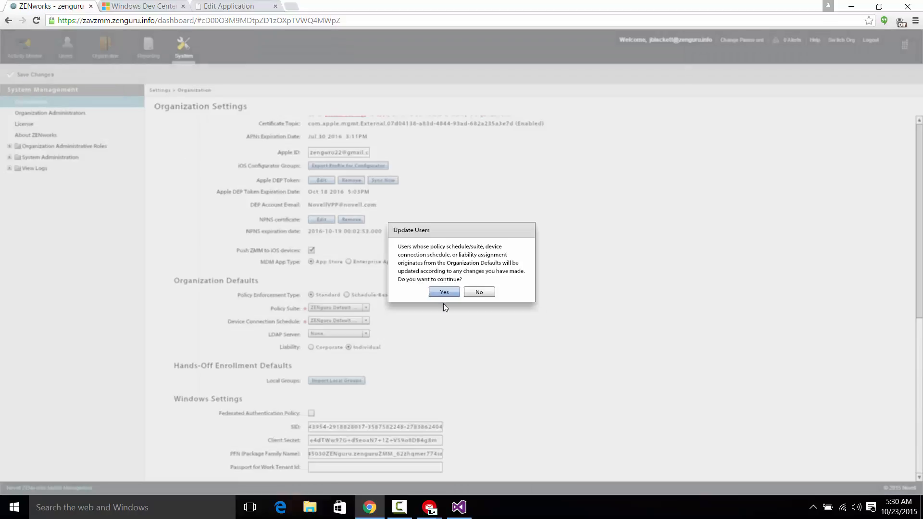
{"action": "left_click", "coordinate": [449, 291]}
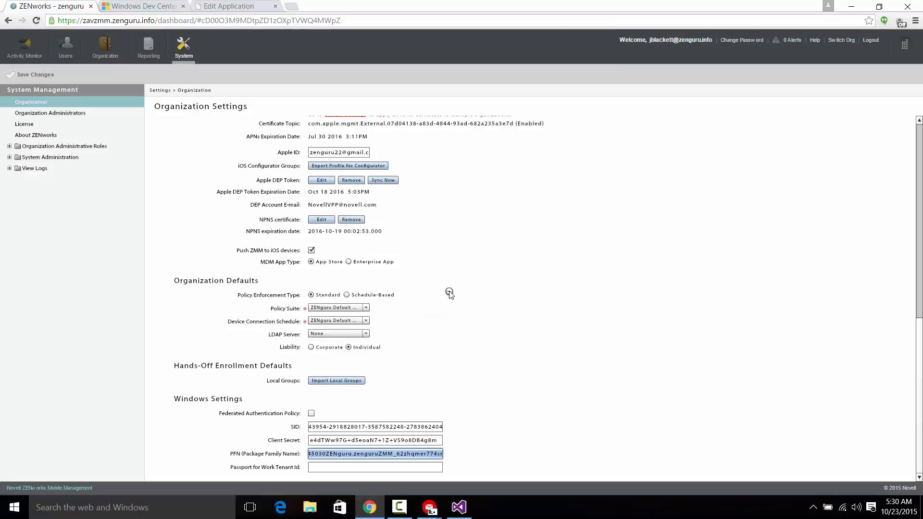